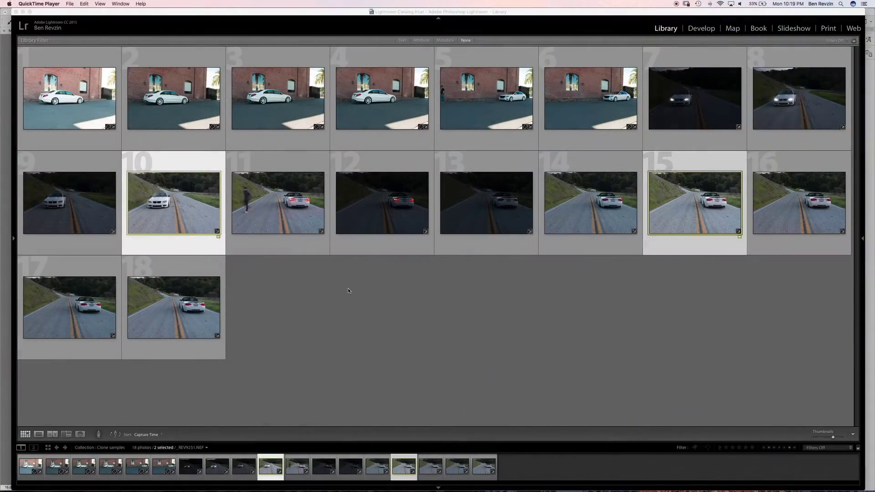
Preview photos 4 and 5 full size in Lightroom's Loupe view
left_click(350, 293)
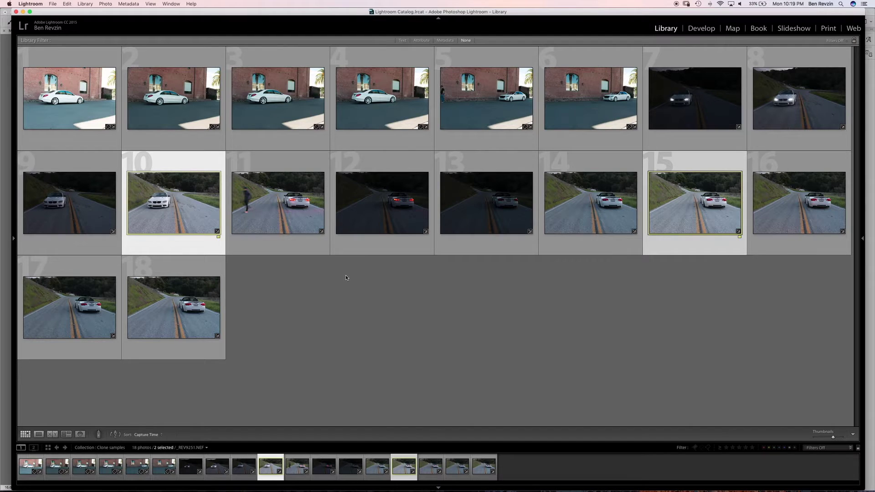
double_click(386, 105)
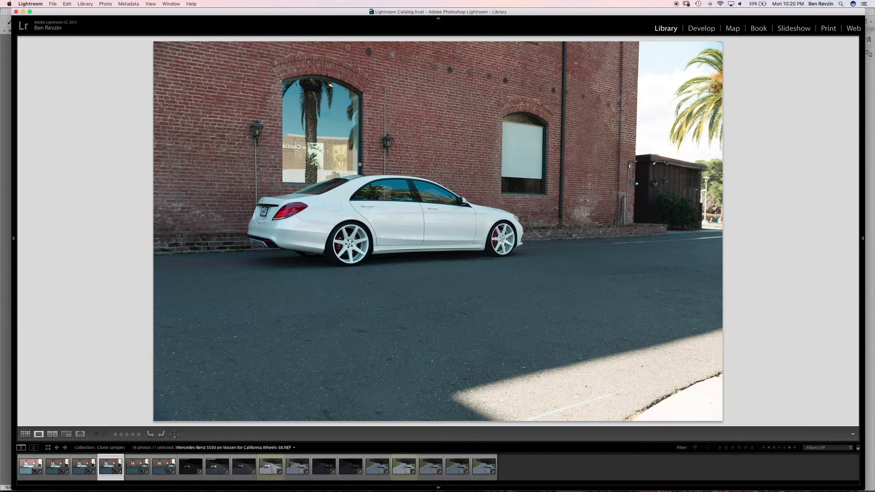
key("Right")
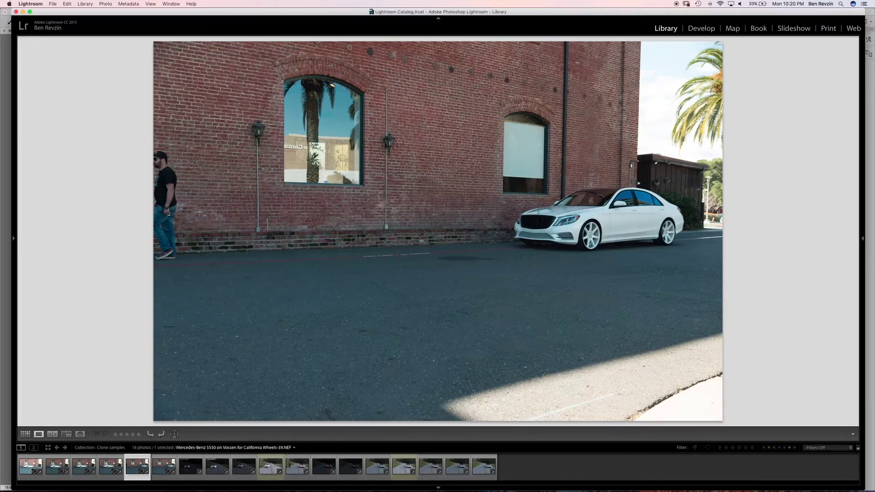
key("Left")
key("Right")
key("ctrl+Up")
left_click(512, 285)
Select photos 10 and 15 in the grid and compare them in Survey view
key("g")
left_click(198, 208)
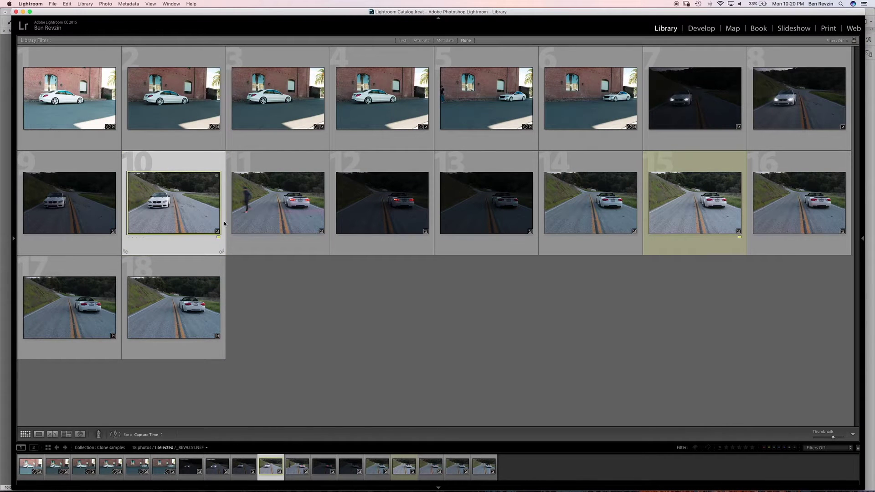
left_click(659, 210, "super")
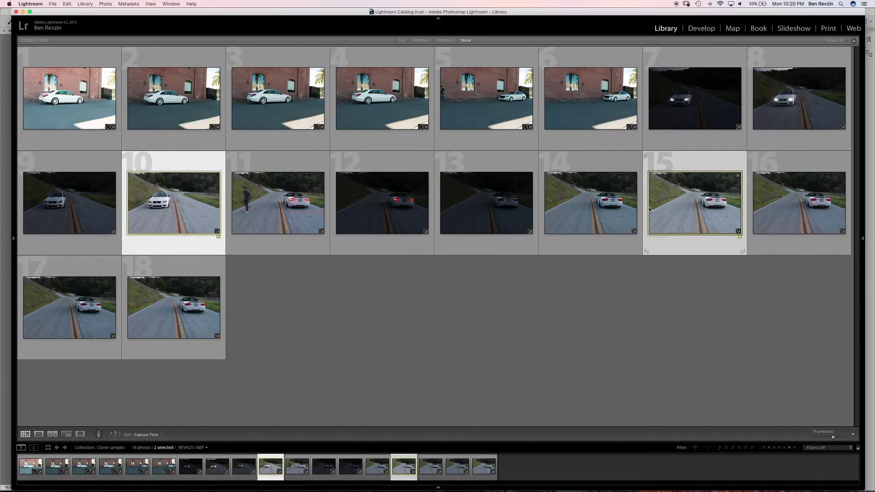
key("n")
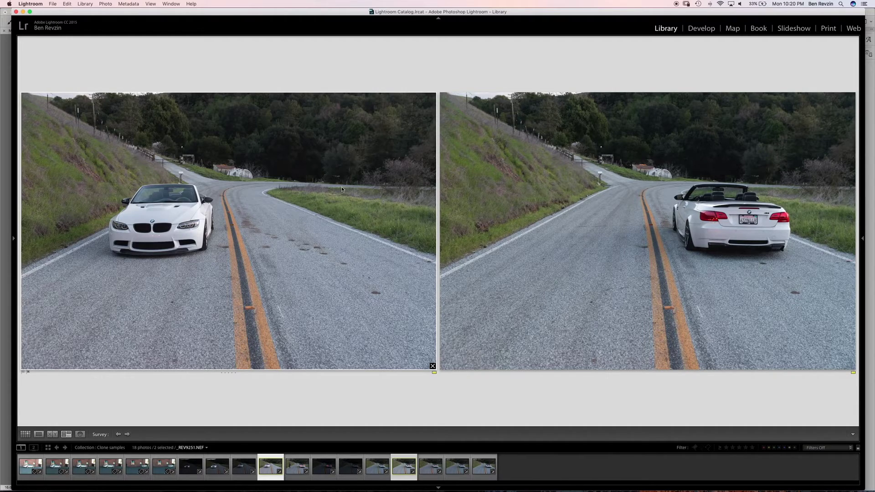
In the Mercedes composite, mask the right layer to the front-facing car and nudge it right
key("ctrl+Up")
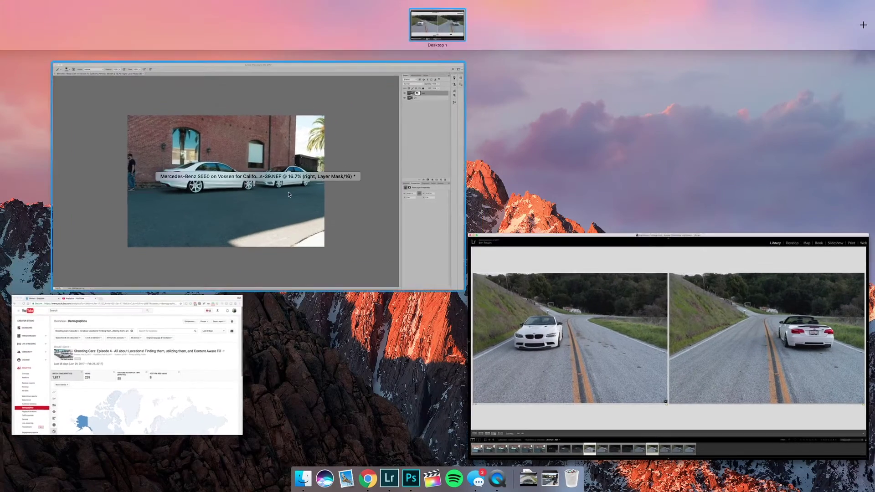
left_click(298, 198)
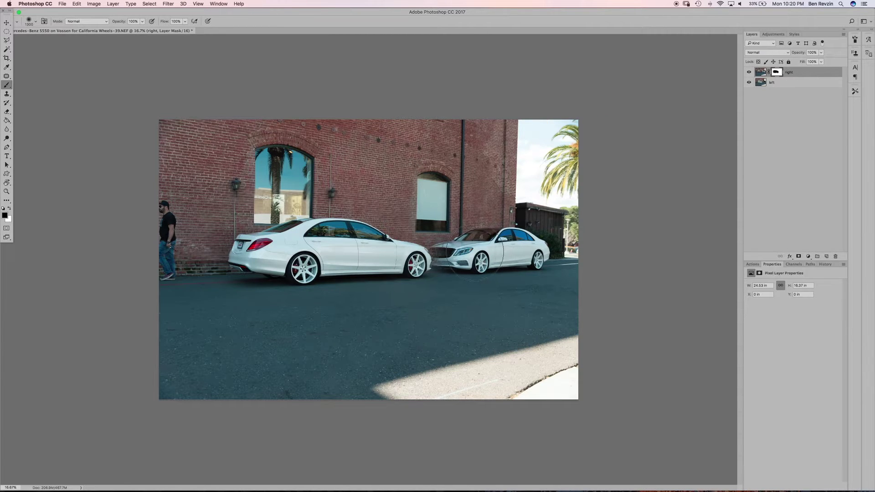
left_click(759, 72)
key("v")
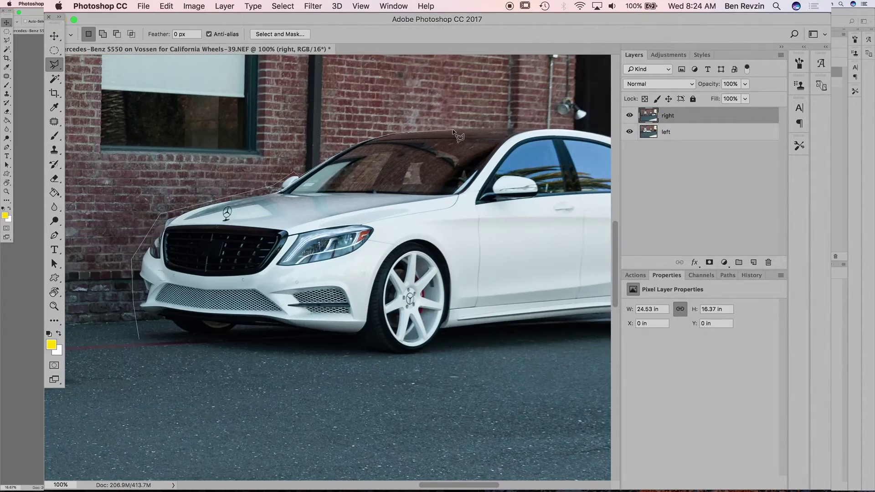
left_click(289, 129)
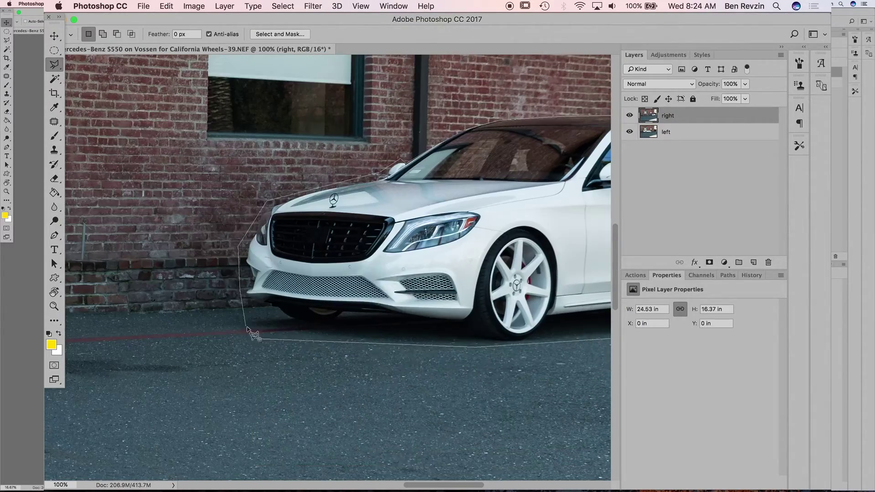
key("super+0")
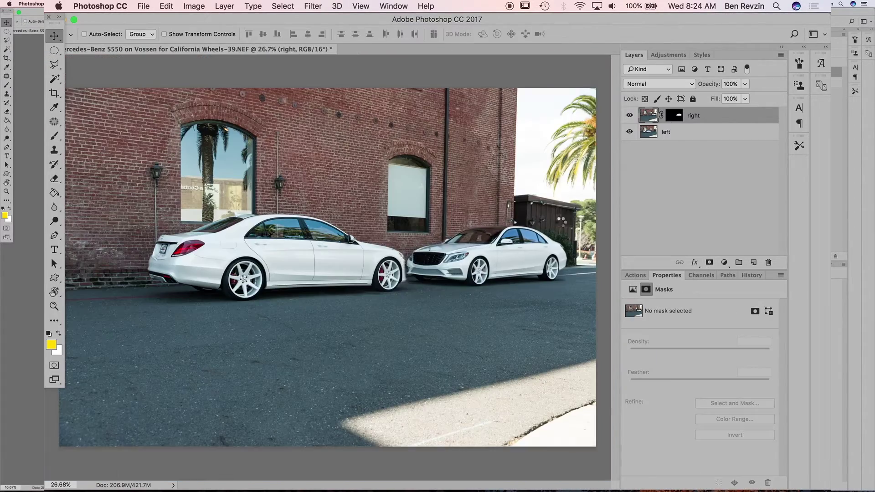
left_click_drag(559, 221, 563, 227)
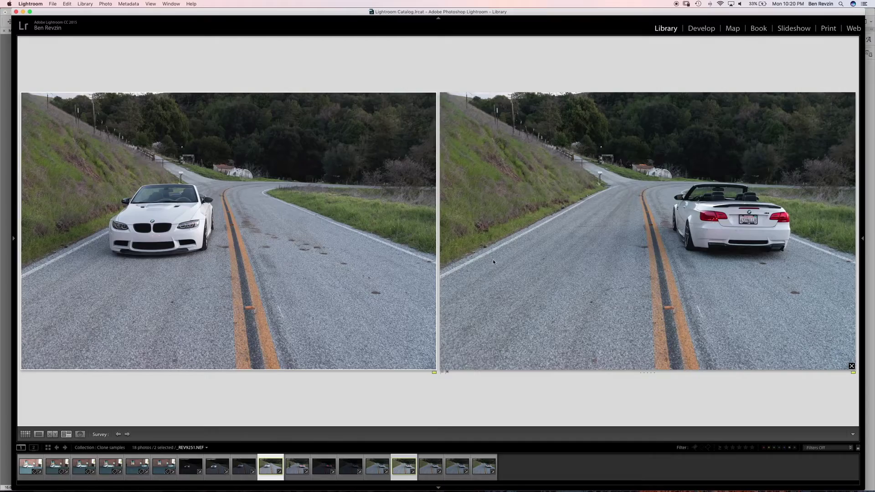
Check photo 10 full size in Loupe, then give it a yellow label (7) in the grid
key("g")
left_click(458, 324)
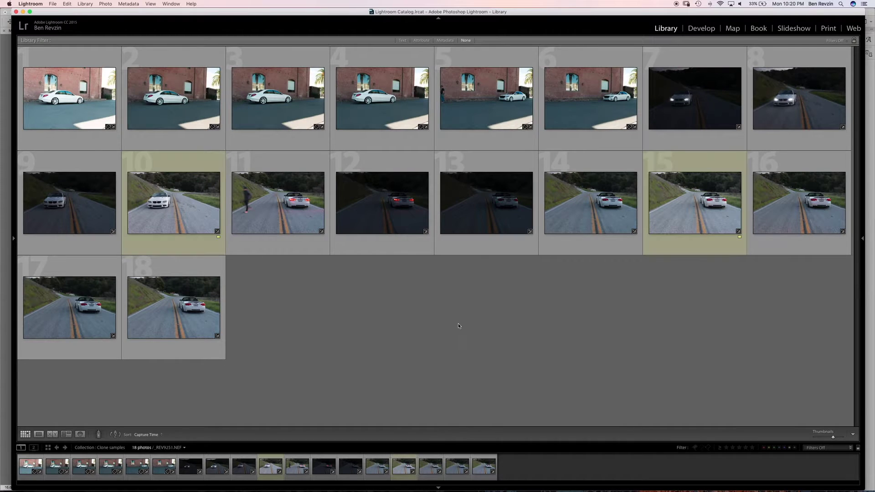
double_click(197, 219)
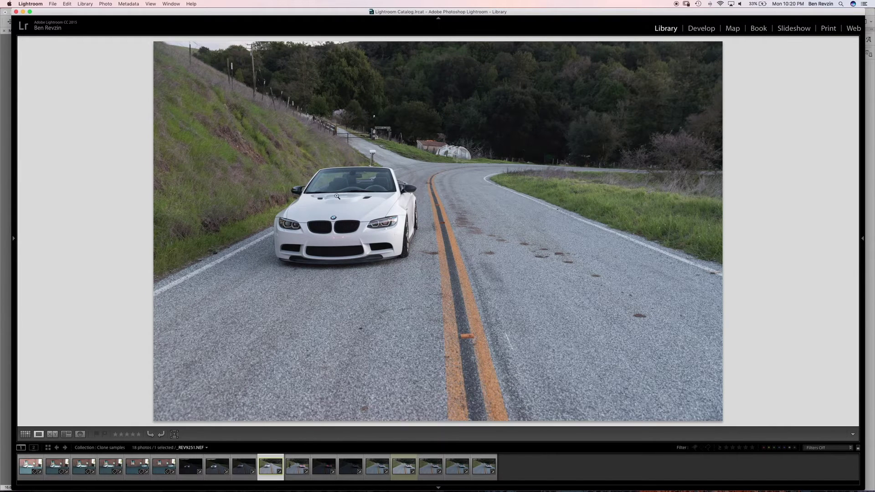
key("g")
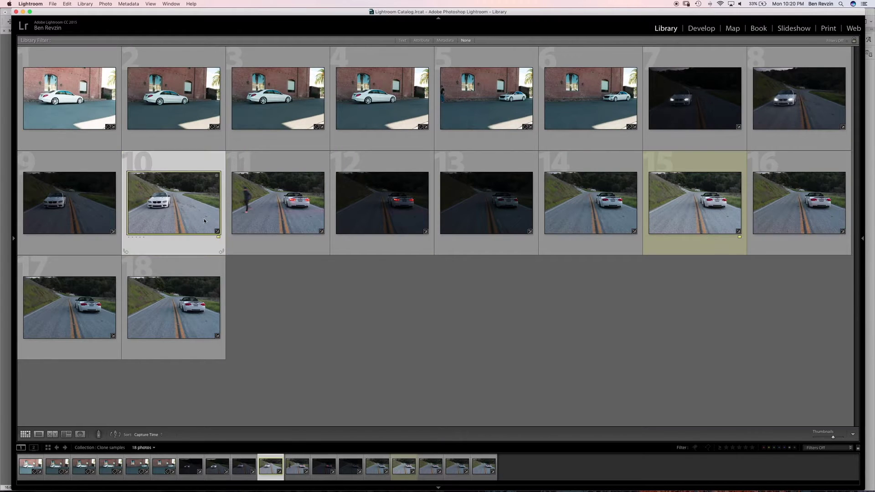
key("e")
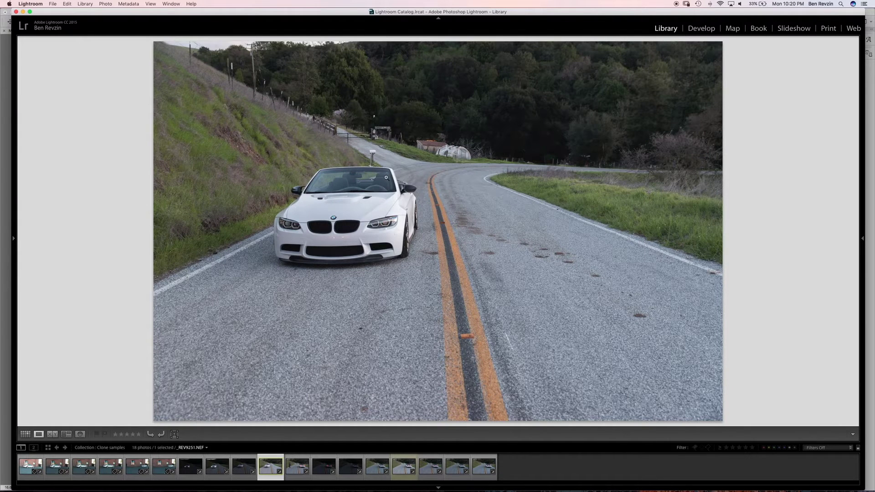
key("g")
key("7")
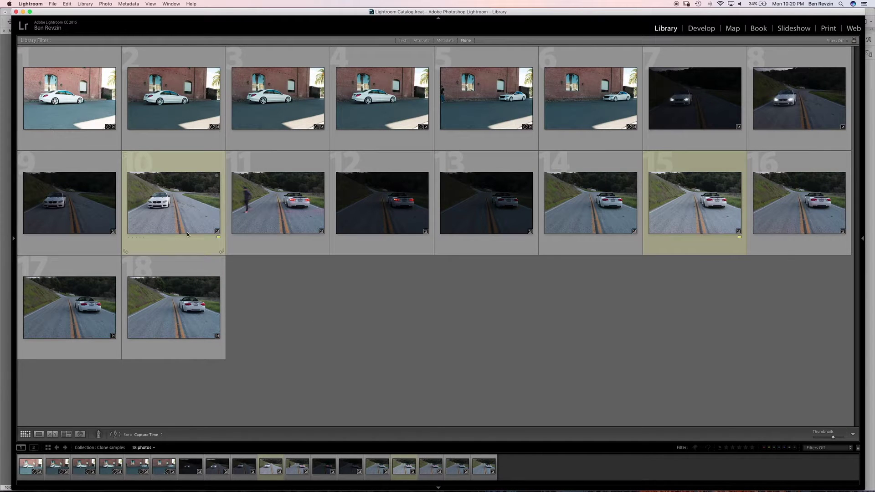
left_click(197, 201)
Copy photo 10's develop settings
right_click(197, 201)
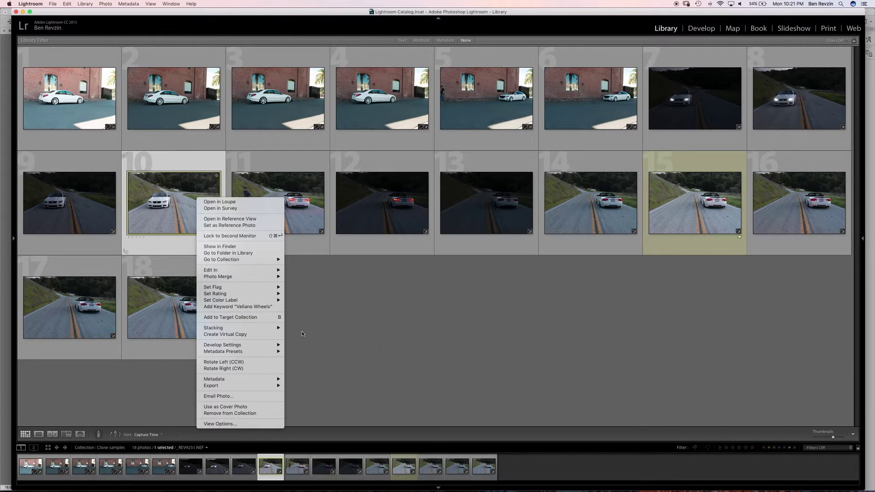
mouse_move(278, 346)
left_click(312, 361)
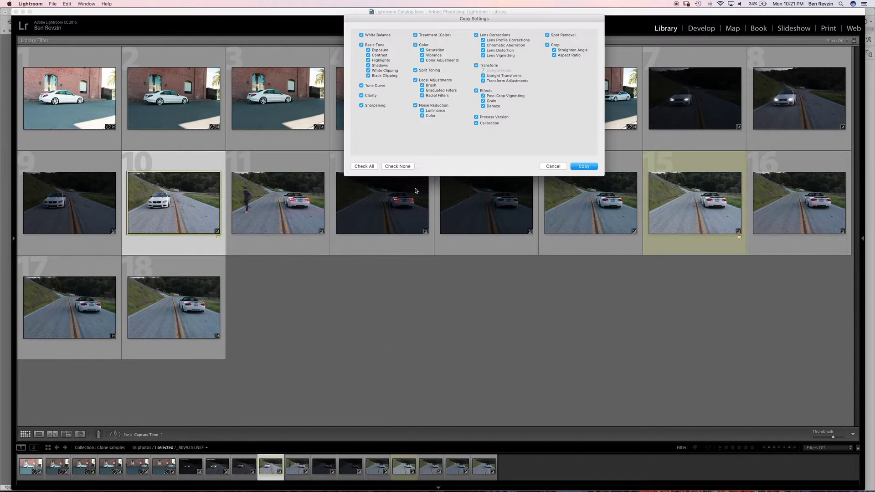
left_click(580, 167)
Paste photo 10's develop settings onto photo 15
left_click(687, 203)
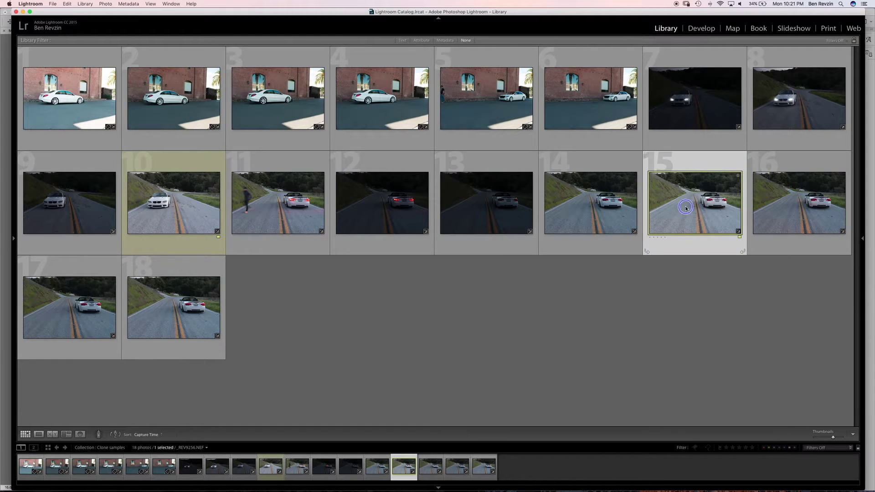
right_click(684, 208)
mouse_move(740, 354)
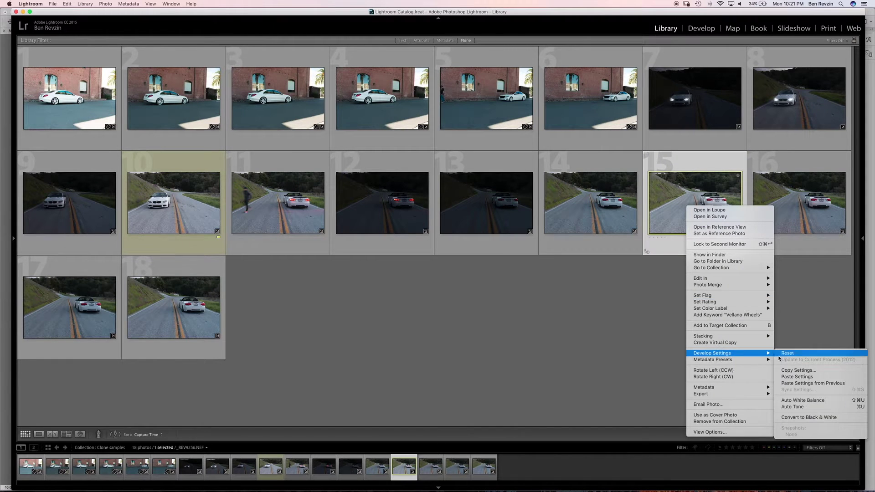
left_click(796, 377)
left_click(799, 314)
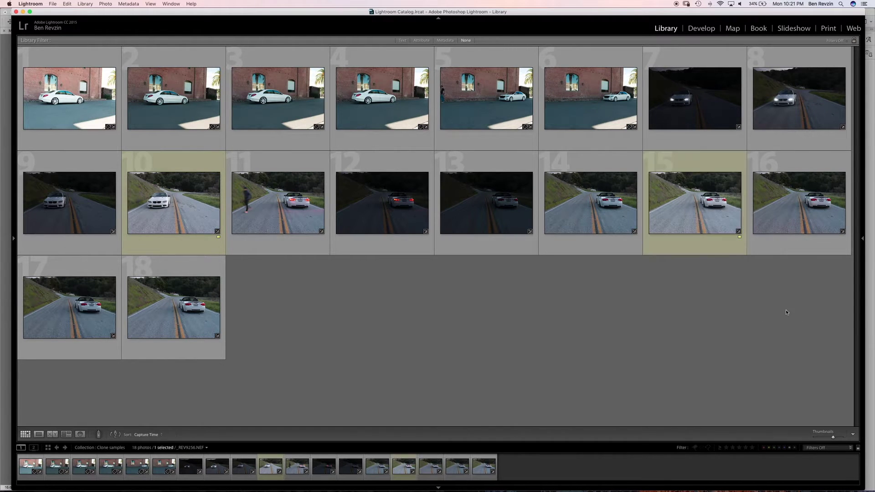
Select photos 15 and 10 and open them as layers in Photoshop
left_click(674, 208)
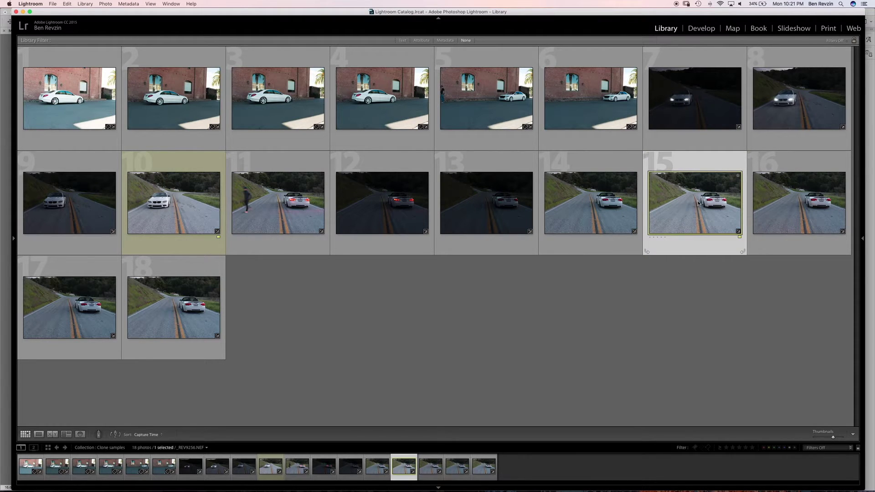
left_click(189, 193, "super")
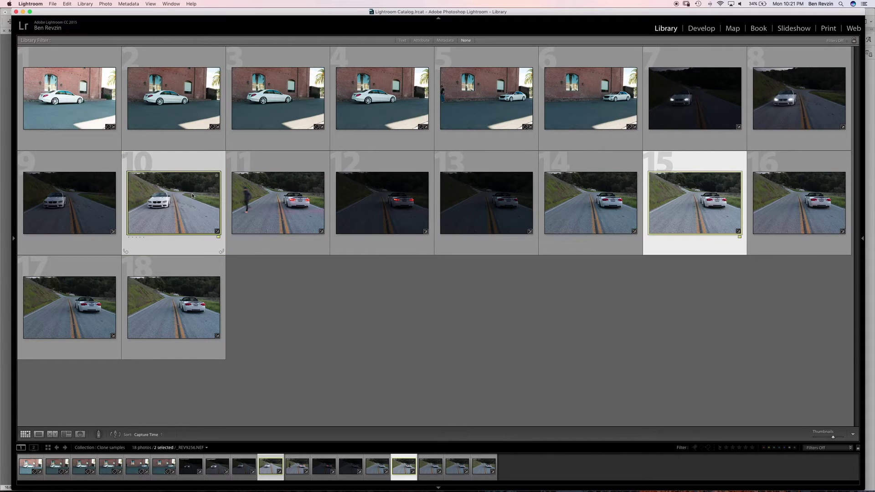
right_click(194, 204)
mouse_move(246, 280)
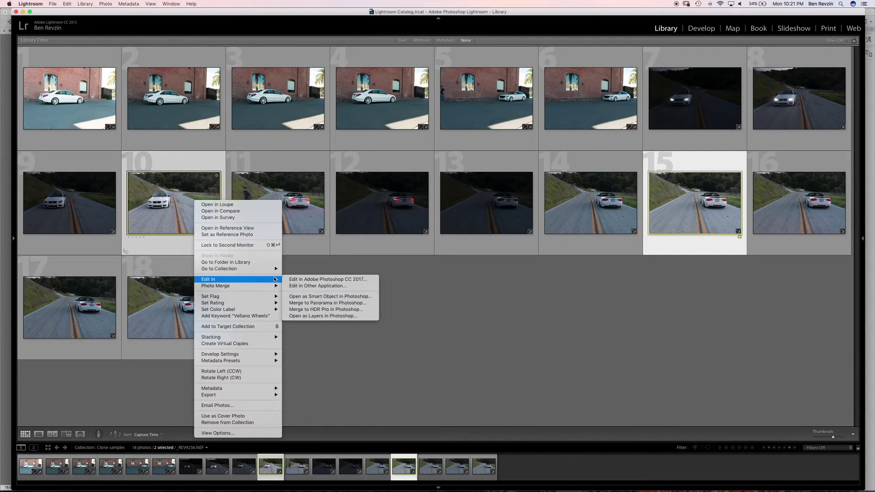
left_click(319, 309)
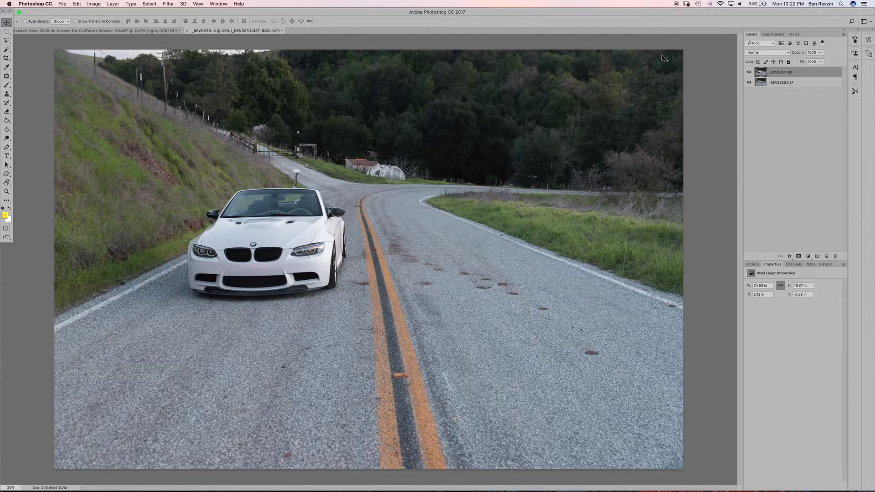
Try moving the front-view layer, undo it, and toggle both layers' visibility
left_click_drag(594, 107, 648, 92)
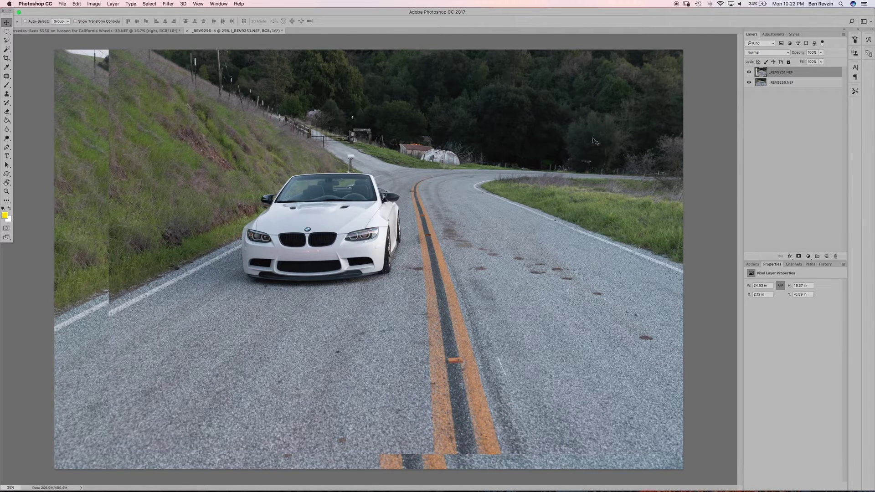
key("super+z")
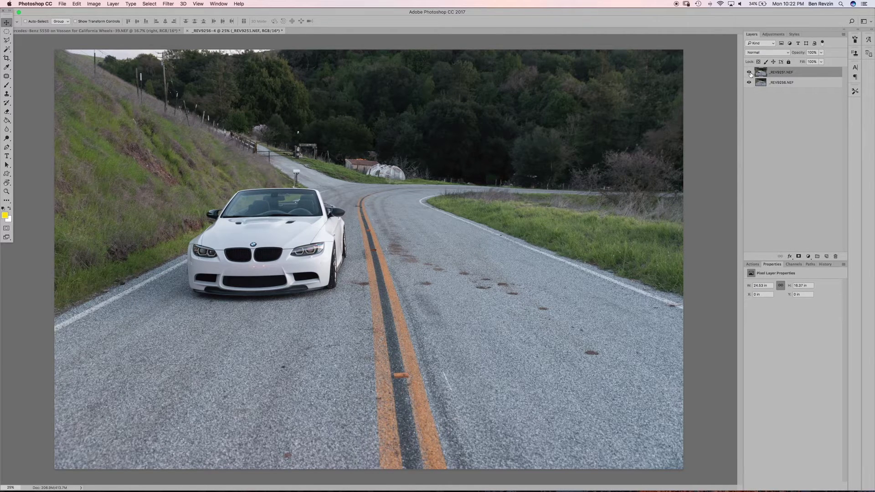
left_click(749, 73)
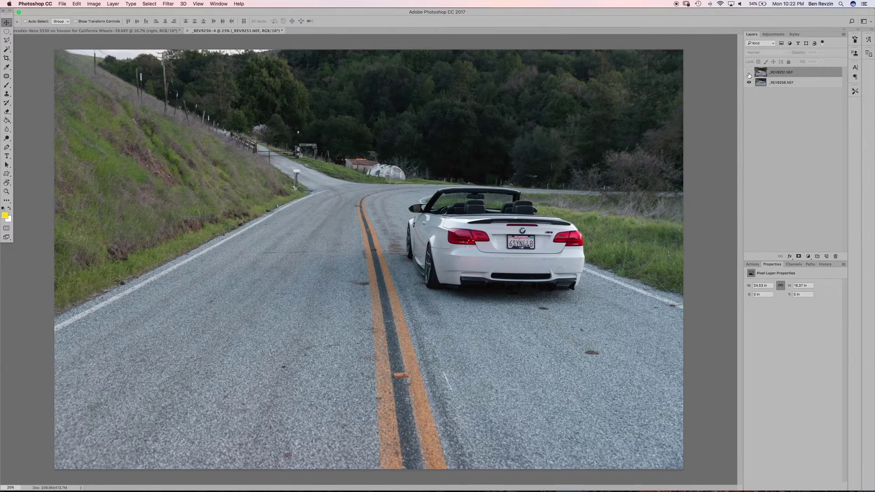
left_click(775, 84)
left_click(749, 83)
left_click(749, 83)
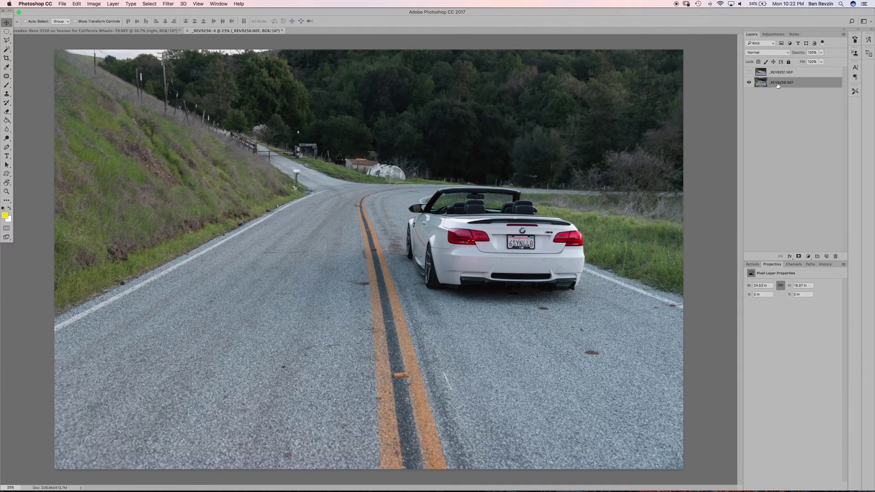
Rename the rear-view layer _REV9256.NEF to 'right'
double_click(777, 84)
key("BackSpace")
key("Return")
Rename the front-view layer _REV9251.NEF to 'left', then hide it
left_click(749, 73)
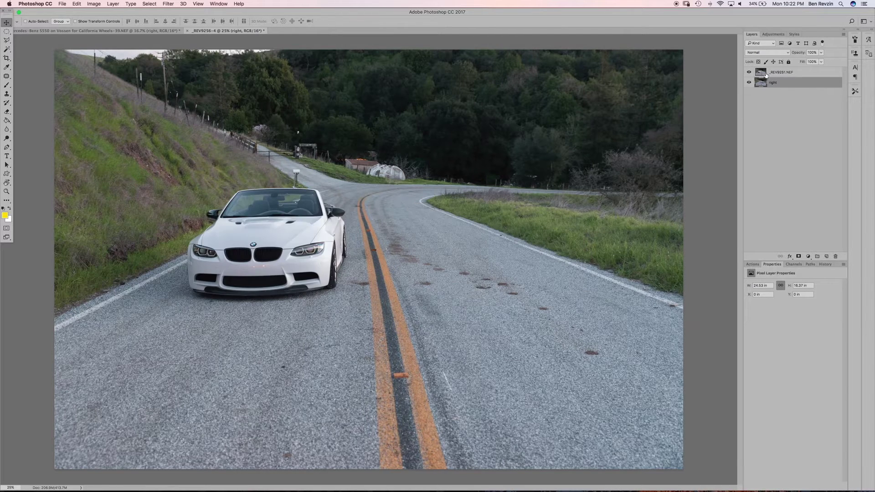
double_click(777, 72)
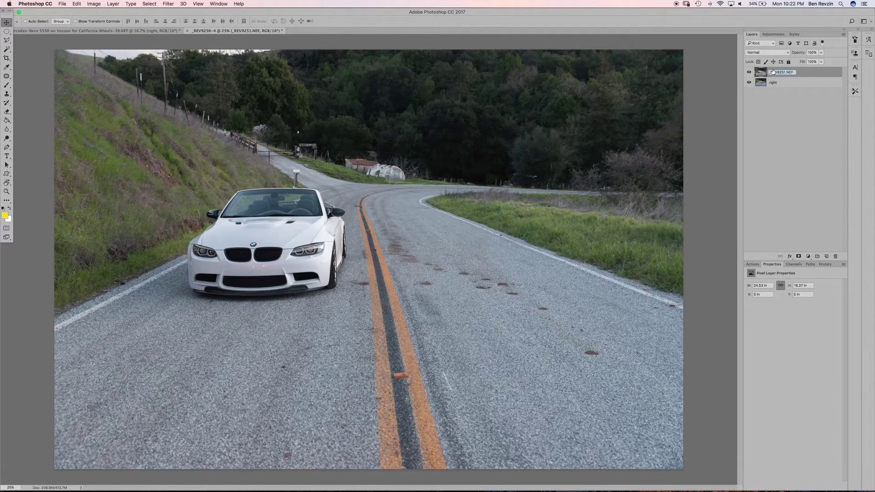
type("left")
key("Return")
left_click(781, 73)
left_click(748, 72)
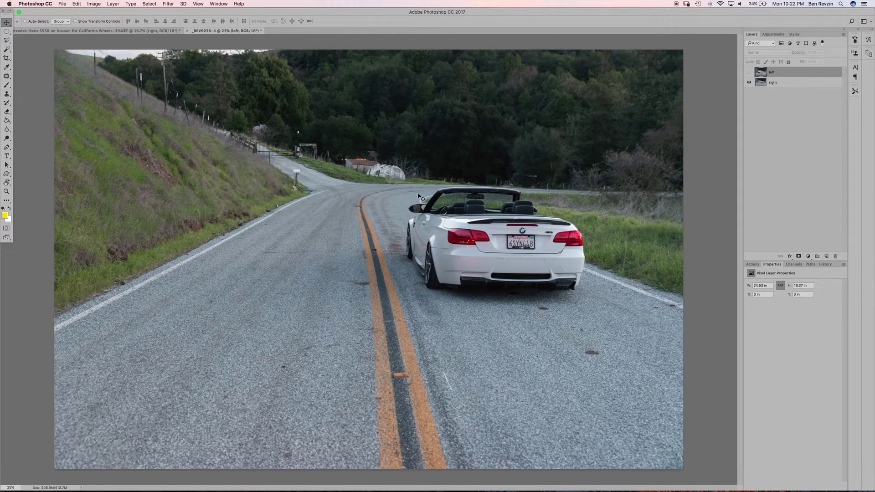
Create Layer 1 and paint a yellow loop around the rear-view car with a smaller brush
key("b")
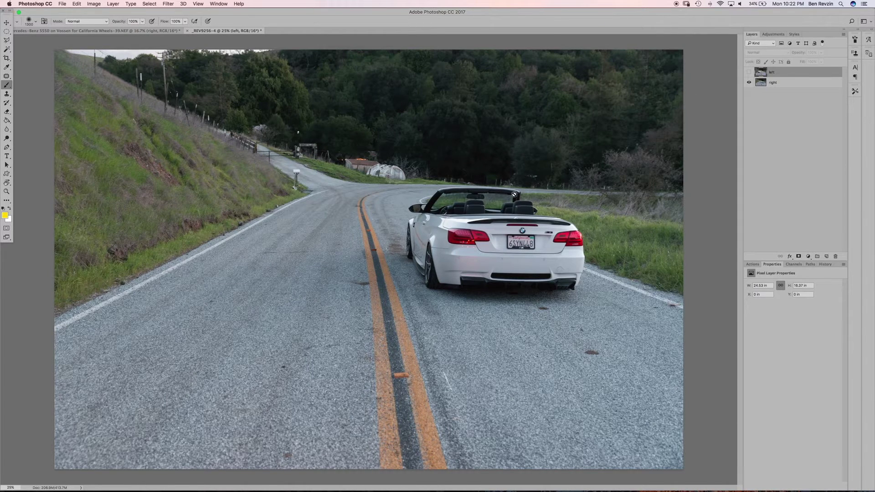
key("super+shift+n")
key("Return")
key("bracketleft")
key("bracketleft")
key("bracketleft")
key("bracketleft")
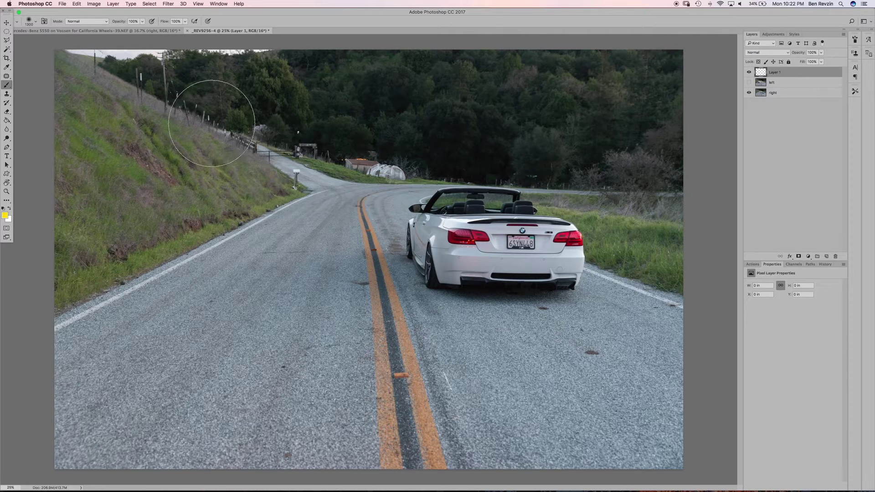
key("bracketleft")
key("bracketleft")
key("bracketleft")
key("bracketleft")
key("bracketleft")
key("bracketleft")
key("bracketleft")
key("bracketleft")
key("bracketleft")
mouse_move(387, 268)
left_mouse_down()
mouse_move(367, 230)
mouse_move(517, 176)
mouse_move(498, 298)
mouse_move(378, 262)
left_mouse_up()
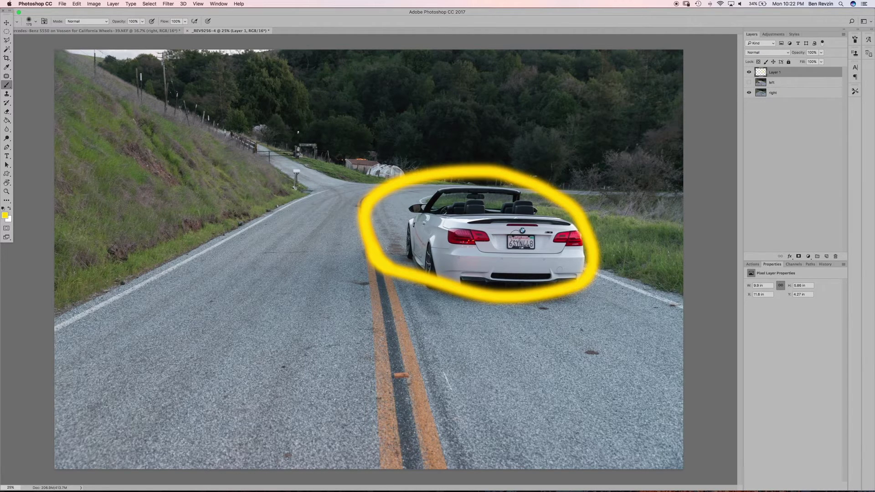
left_click(748, 82)
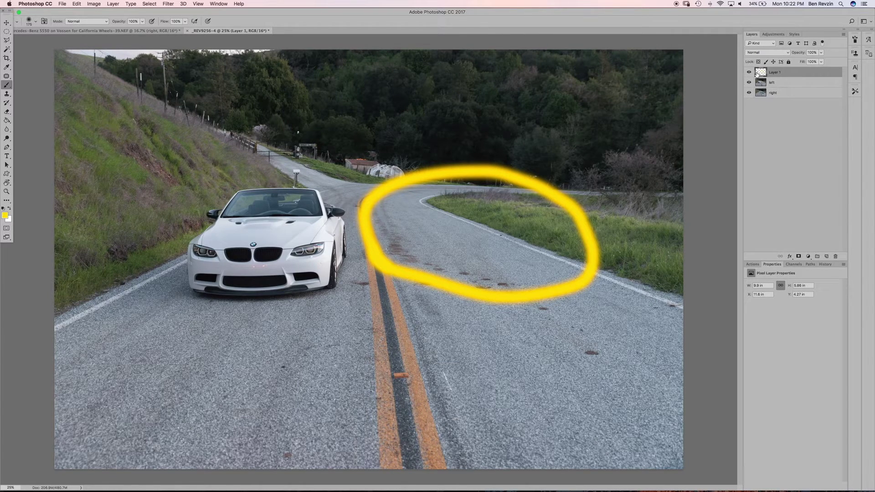
Fill the whole of Layer 1 with yellow using Select All and the Paint Bucket
key("super+a")
key("g")
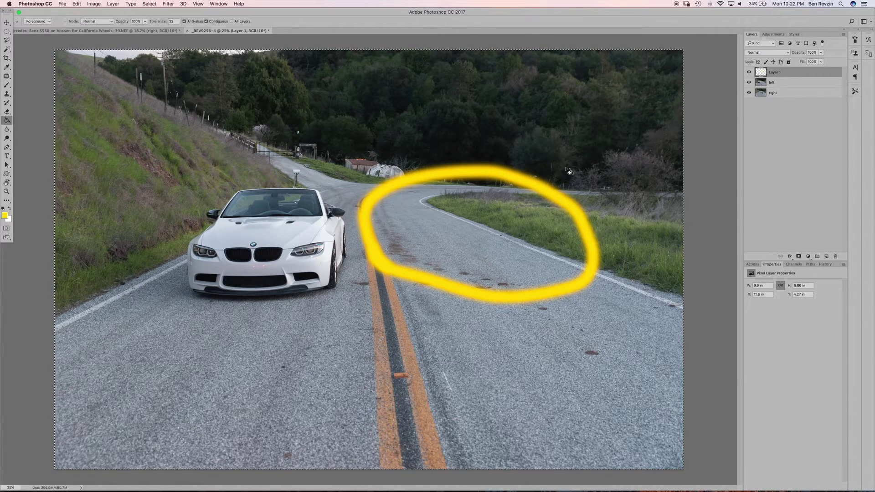
left_click(523, 241)
left_click(541, 199)
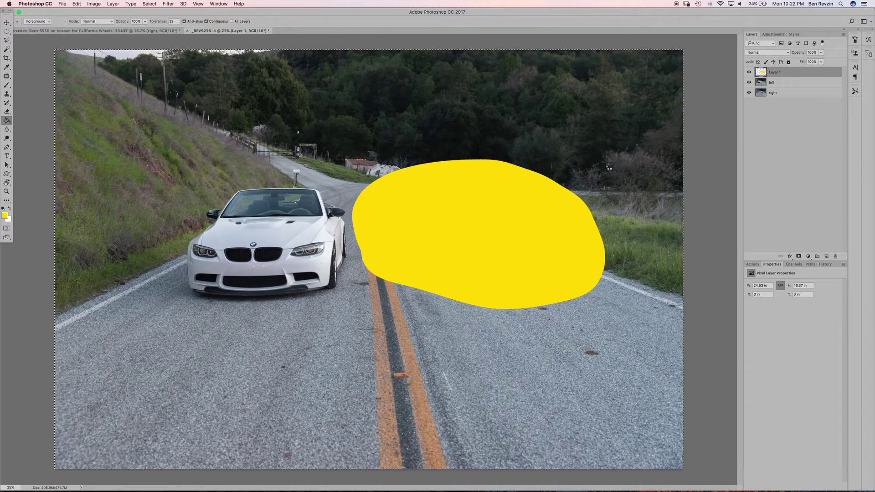
left_click(609, 168)
key("super+d")
Move yellow Layer 1 beneath the left layer and add a white mask to left
key("m")
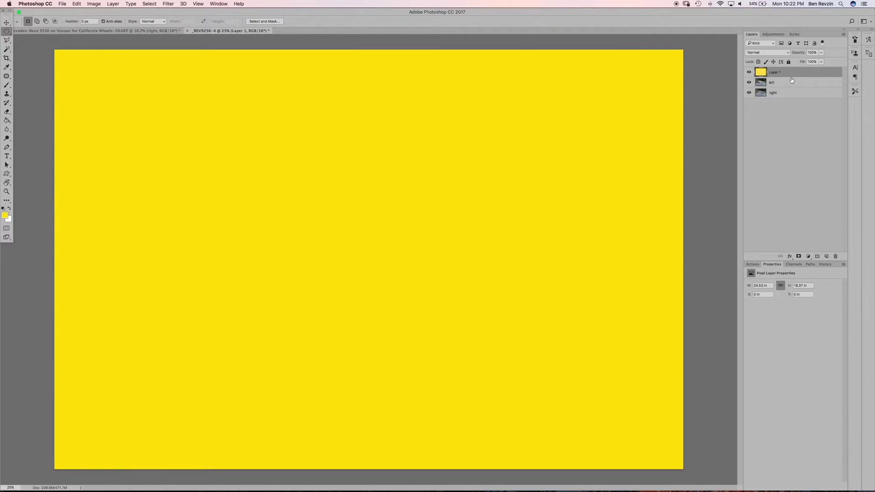
mouse_move(792, 75)
left_mouse_down()
mouse_move(794, 84)
mouse_move(779, 80)
left_mouse_up()
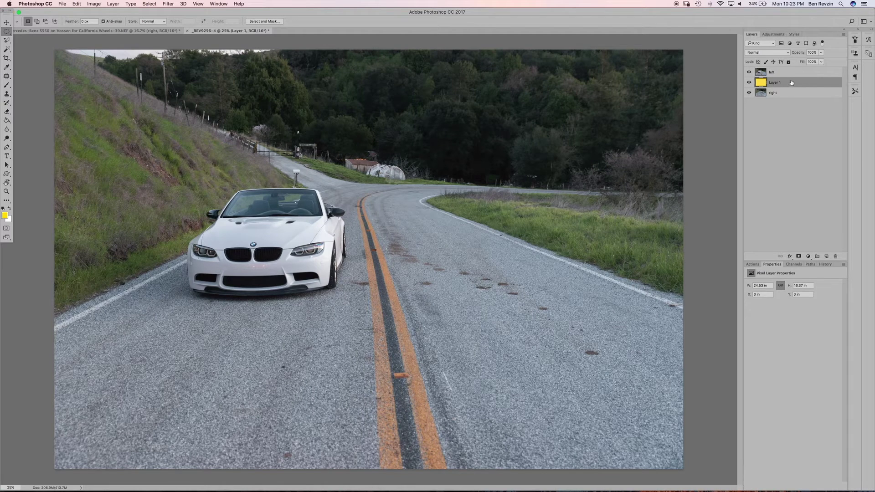
left_click(790, 74)
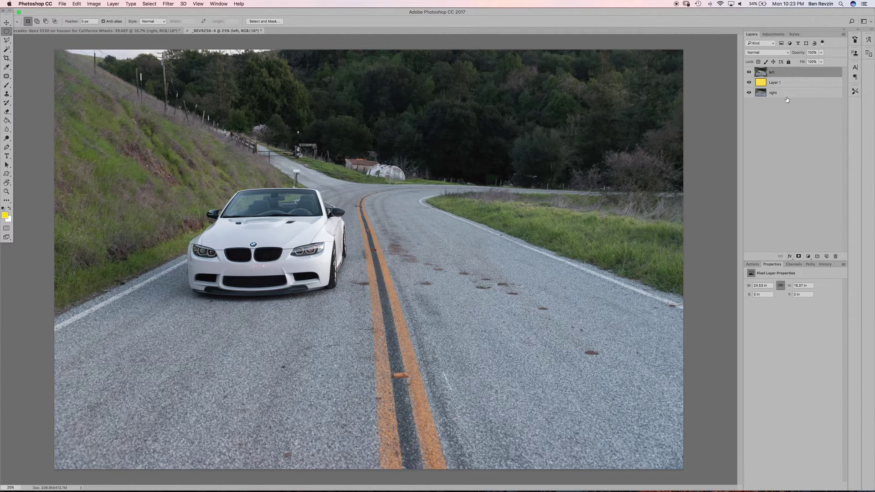
left_click(798, 256)
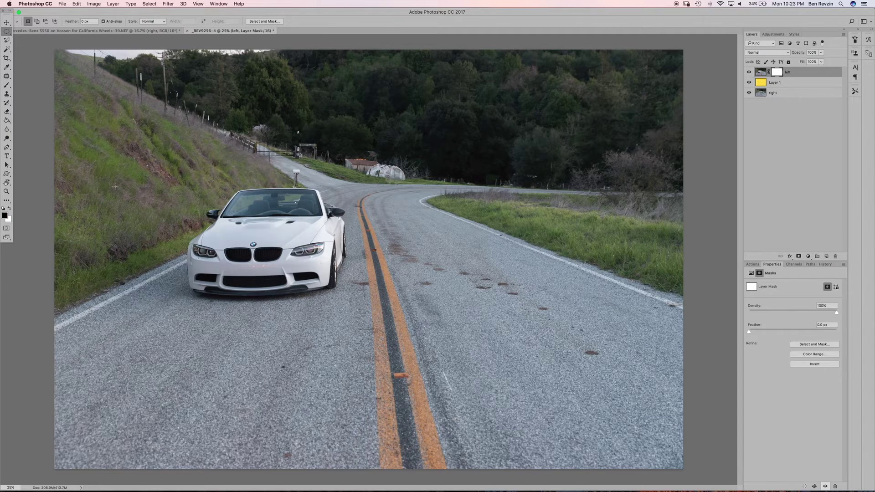
Try several black strokes with an 800 brush on the left mask, undoing each one
key("b")
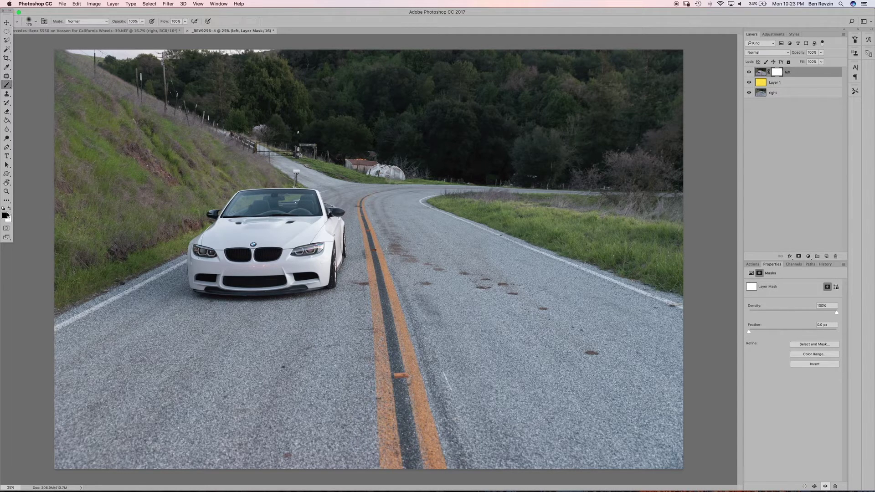
key("x")
key("x")
key("bracketright")
key("bracketright")
key("bracketright")
key("bracketright")
key("bracketright")
key("bracketright")
key("bracketright")
key("bracketright")
left_click_drag(482, 82, 517, 98)
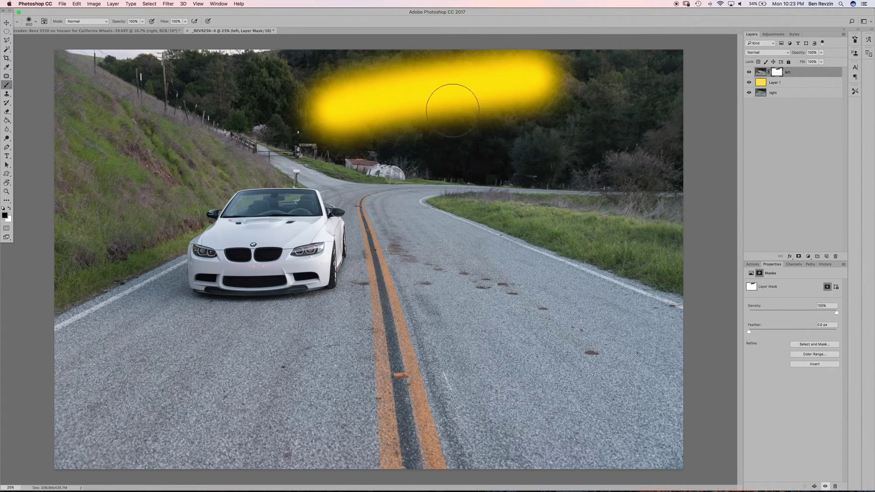
key("super+z")
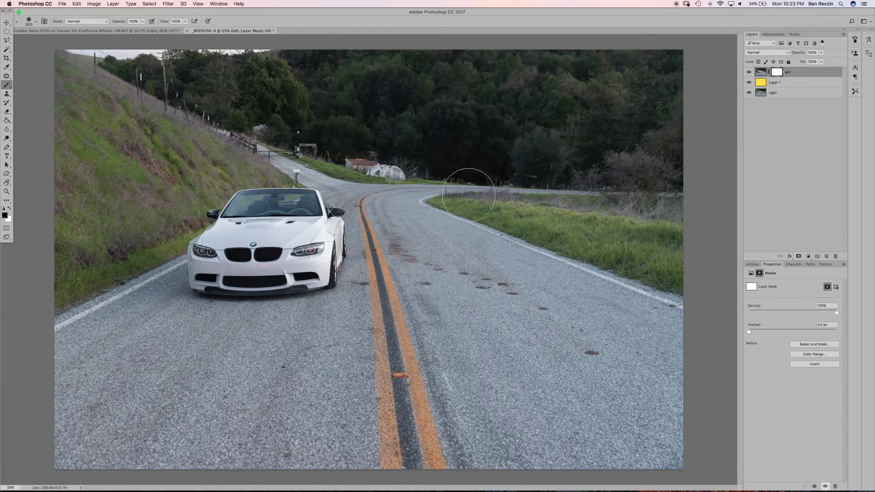
left_click_drag(294, 139, 246, 319)
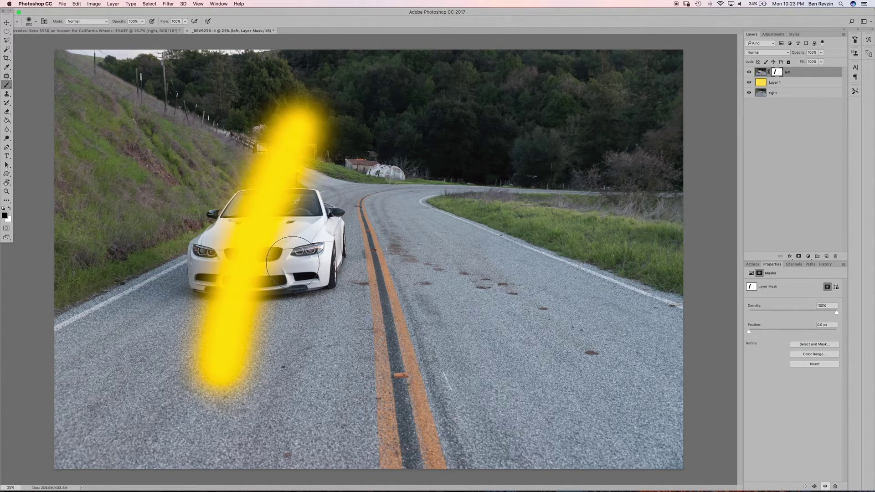
key("super+z")
left_click_drag(575, 121, 447, 335)
key("super+z")
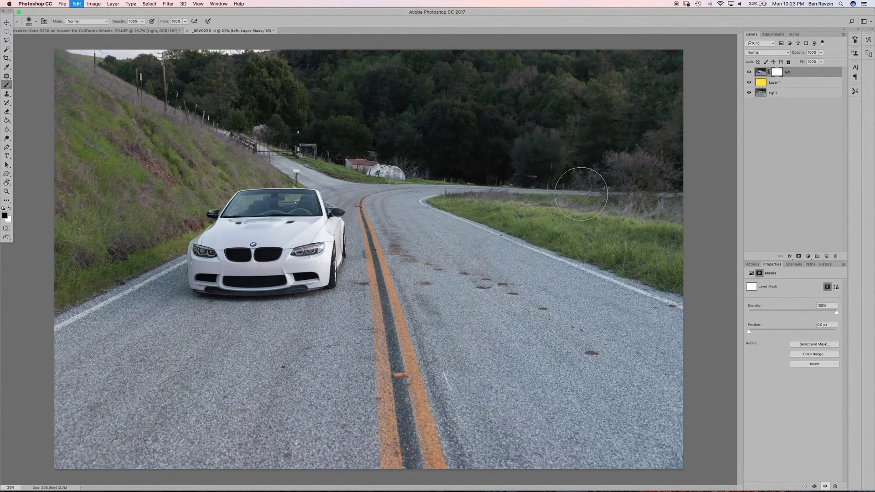
mouse_move(585, 135)
left_mouse_down()
mouse_move(471, 339)
mouse_move(460, 385)
left_mouse_up()
key("super+z")
left_click_drag(619, 141, 496, 385)
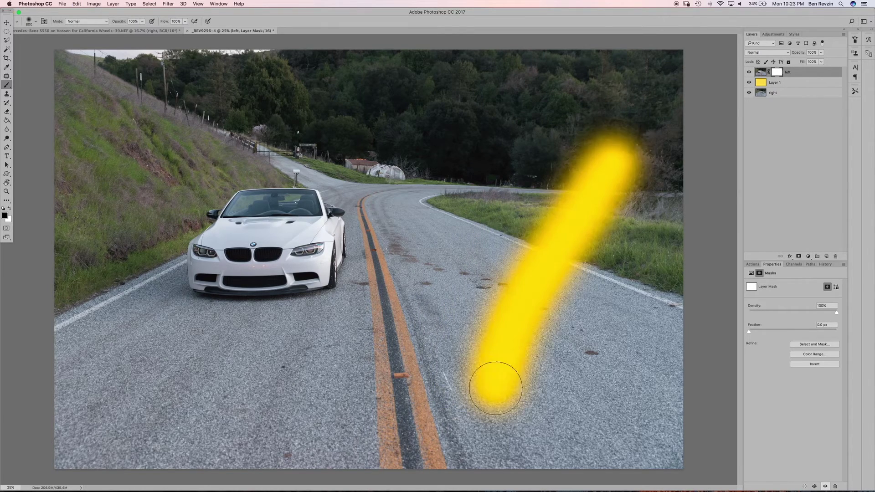
key("super+z")
left_click_drag(637, 203, 525, 385)
key("super+z")
left_click_drag(652, 235, 576, 322)
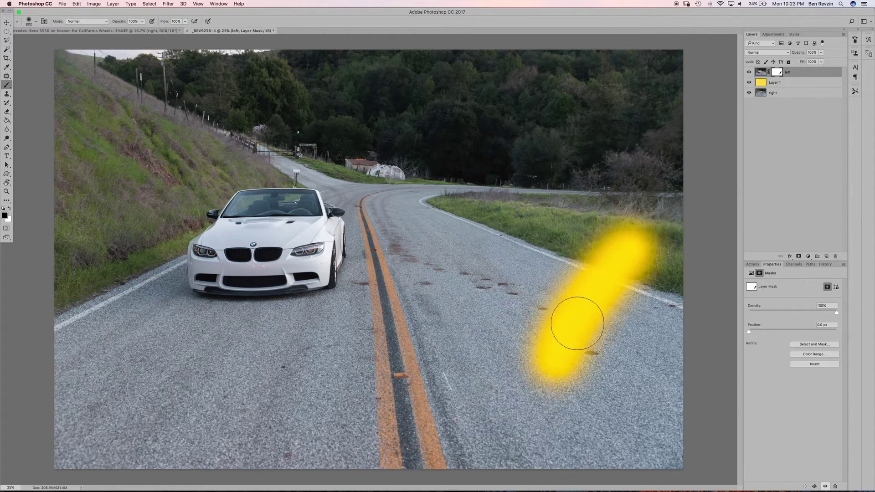
key("super+z")
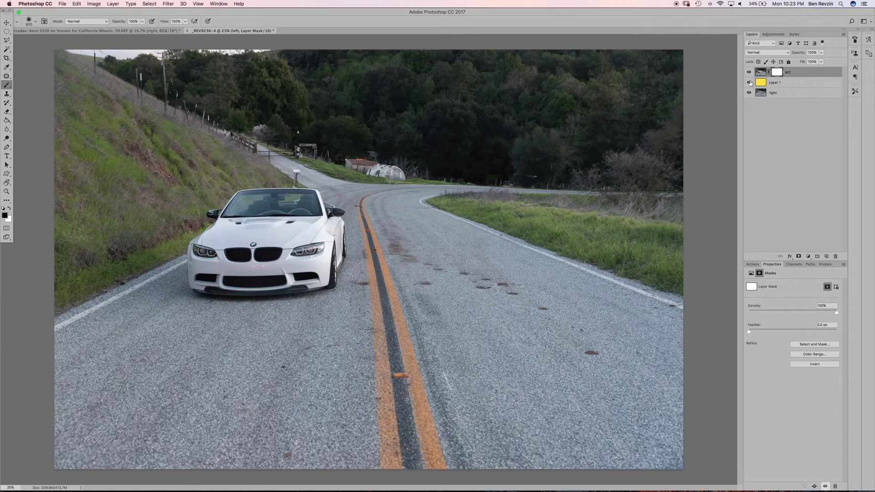
Reveal yellow through the mask with a black stroke, then paint it out in white
left_click(749, 83)
left_click(749, 72)
left_click(749, 72)
left_click(749, 83)
left_click_drag(488, 180, 417, 397)
key("x")
mouse_move(502, 169)
left_mouse_down()
mouse_move(465, 219)
mouse_move(405, 358)
mouse_move(415, 385)
mouse_move(435, 394)
left_mouse_up()
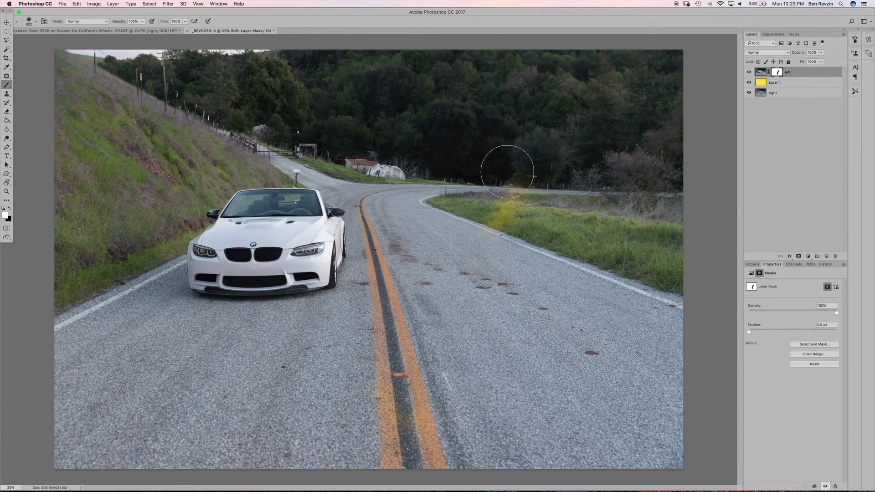
mouse_move(506, 165)
left_mouse_down()
mouse_move(514, 181)
mouse_move(527, 152)
left_mouse_up()
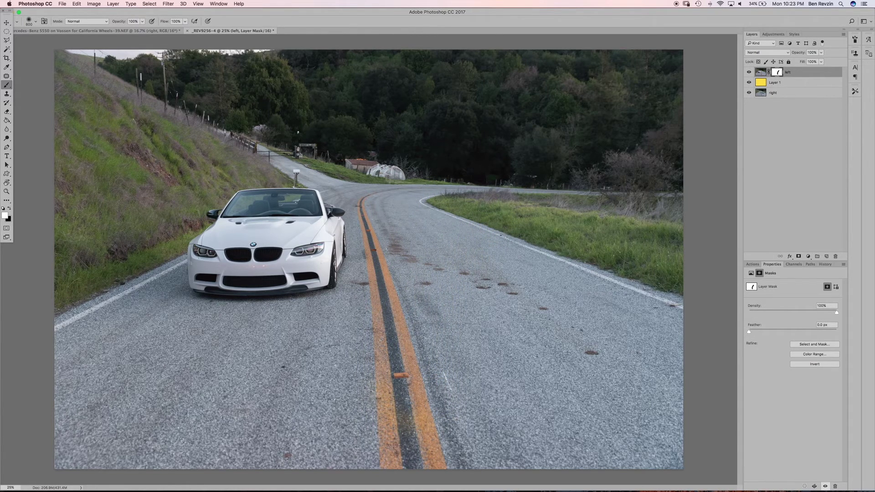
mouse_move(570, 230)
left_mouse_down()
mouse_move(570, 211)
mouse_move(561, 211)
left_mouse_up()
Reveal a diagonal yellow band in black, hide it again in white, and select Layer 1
key("x")
mouse_move(512, 156)
left_mouse_down()
mouse_move(412, 323)
mouse_move(510, 179)
mouse_move(426, 339)
left_mouse_up()
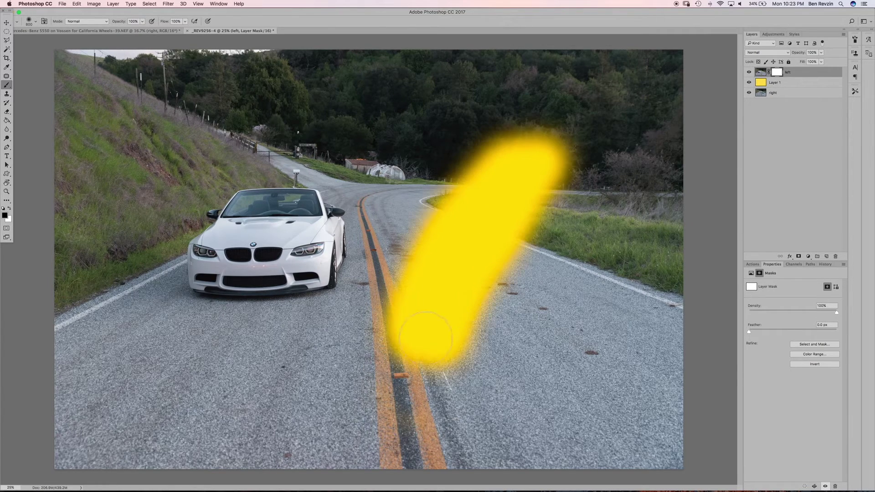
key("x")
left_click_drag(488, 182, 424, 346)
mouse_move(478, 172)
left_mouse_down()
mouse_move(455, 327)
mouse_move(547, 155)
mouse_move(569, 169)
mouse_move(556, 136)
left_mouse_up()
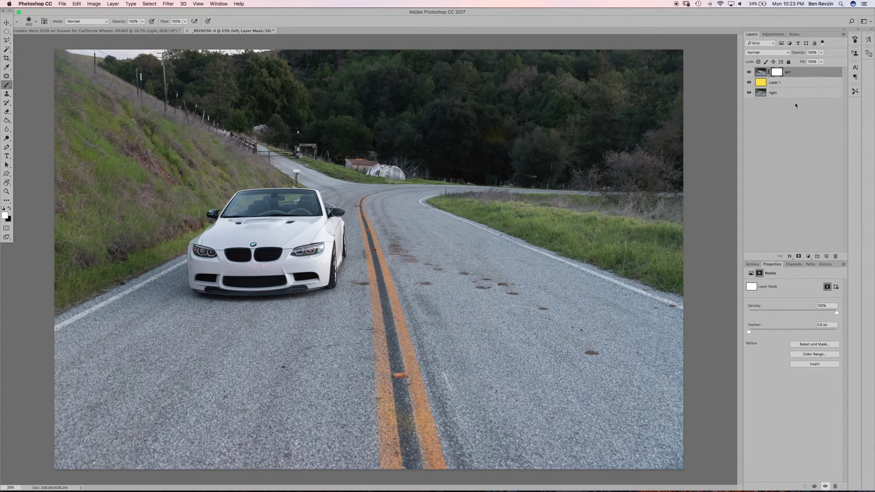
left_click(792, 83)
Delete yellow Layer 1 and paint black on left's mask over the road's right side
key("Delete")
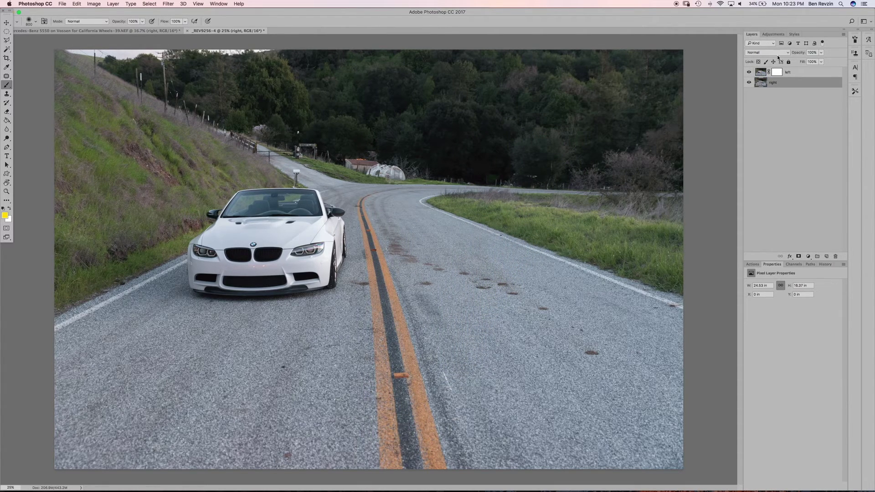
left_click(778, 73)
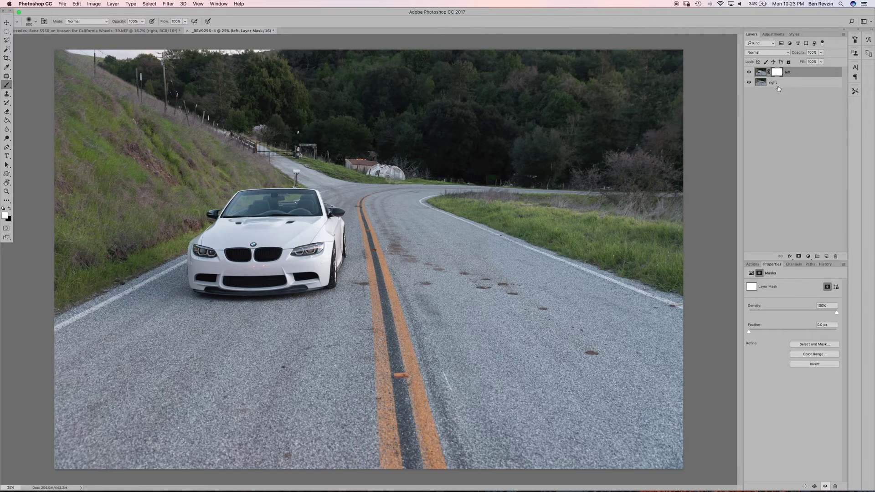
key("x")
mouse_move(441, 216)
left_mouse_down()
mouse_move(448, 293)
mouse_move(412, 219)
mouse_move(451, 194)
mouse_move(478, 214)
mouse_move(487, 251)
mouse_move(560, 237)
mouse_move(565, 285)
mouse_move(506, 292)
mouse_move(373, 267)
mouse_move(401, 228)
mouse_move(412, 242)
left_mouse_up()
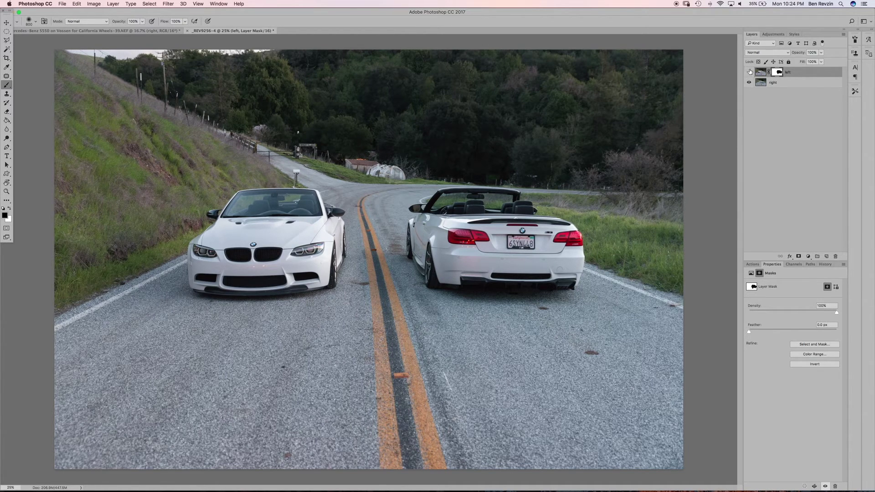
left_click(748, 72)
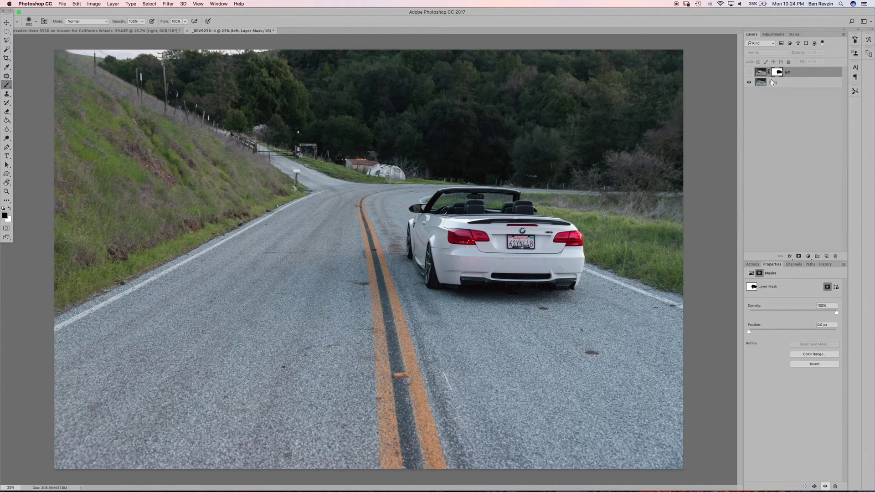
Show the left layer again and zoom to 200% on the front car's grille
left_click(749, 72)
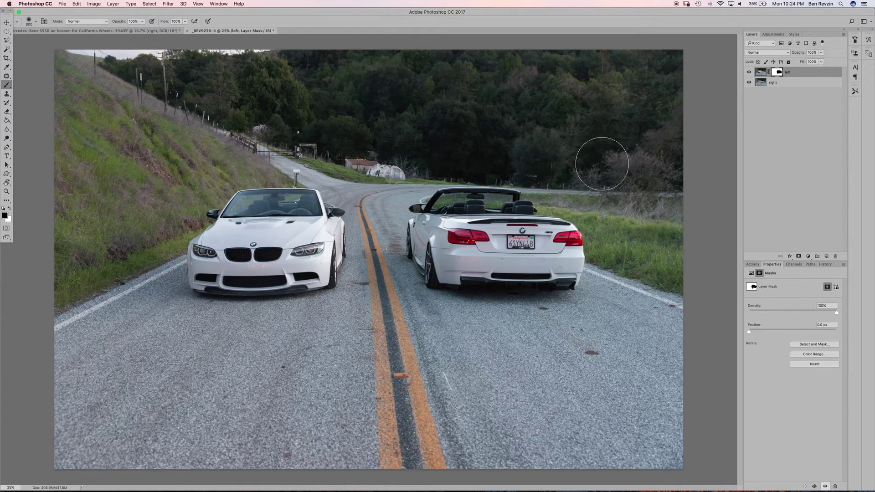
key("super+equal")
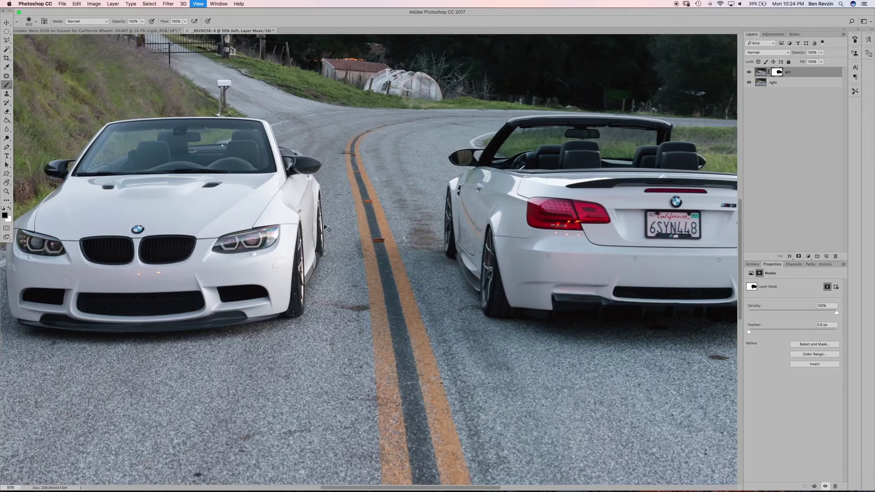
scroll(324, 226, "up", 6)
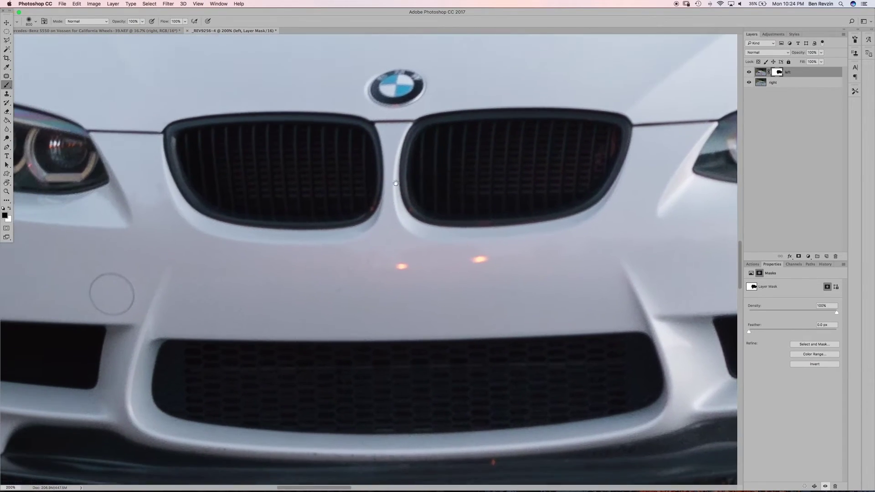
Add a new empty layer named 'cleanup'
key("shift+super+n")
type("c")
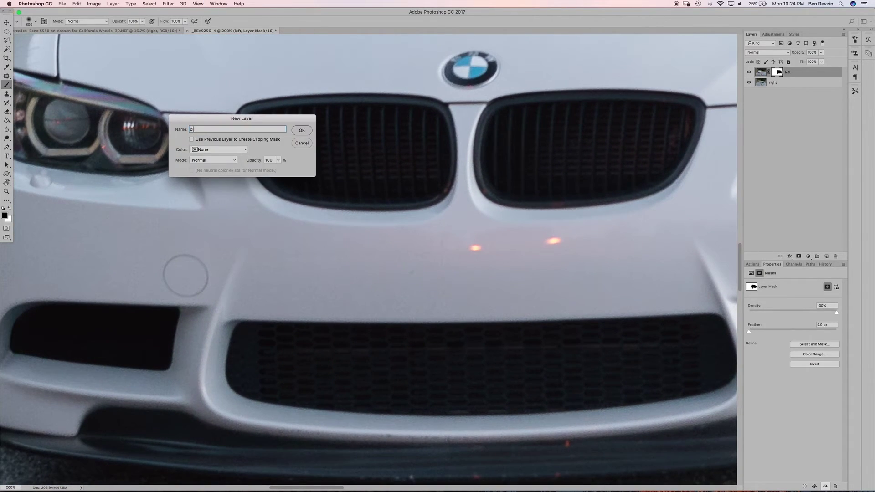
type("leanup")
key("Return")
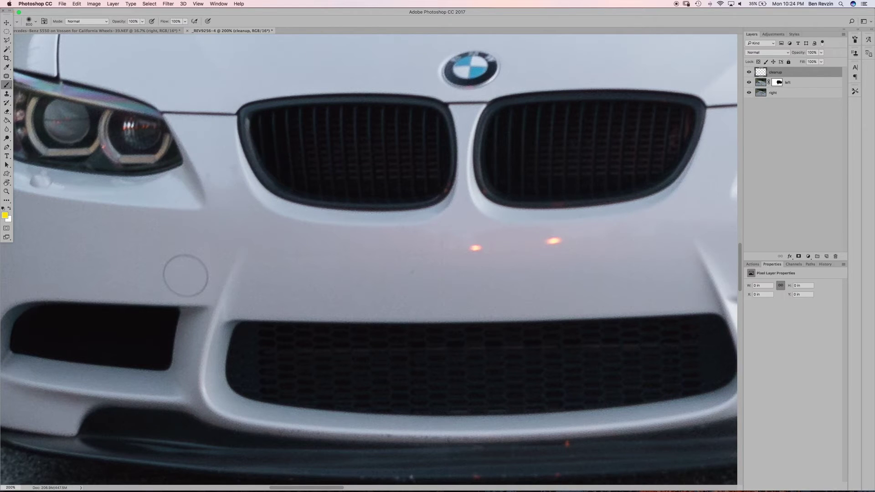
Patch away the orange spot below the grille, then fit the image on screen
key("j")
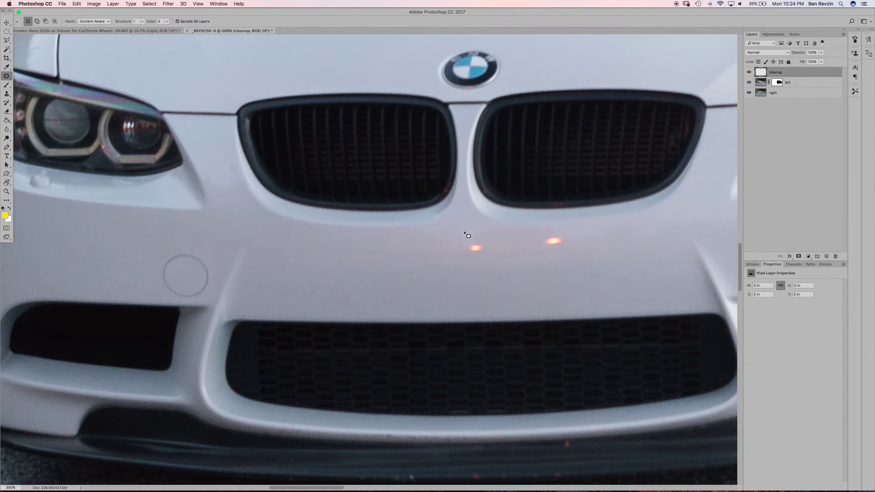
mouse_move(476, 236)
left_mouse_down()
mouse_move(458, 240)
mouse_move(492, 241)
mouse_move(432, 249)
left_mouse_up()
mouse_move(554, 239)
left_mouse_down()
mouse_move(543, 248)
mouse_move(595, 236)
left_mouse_up()
key("super+0")
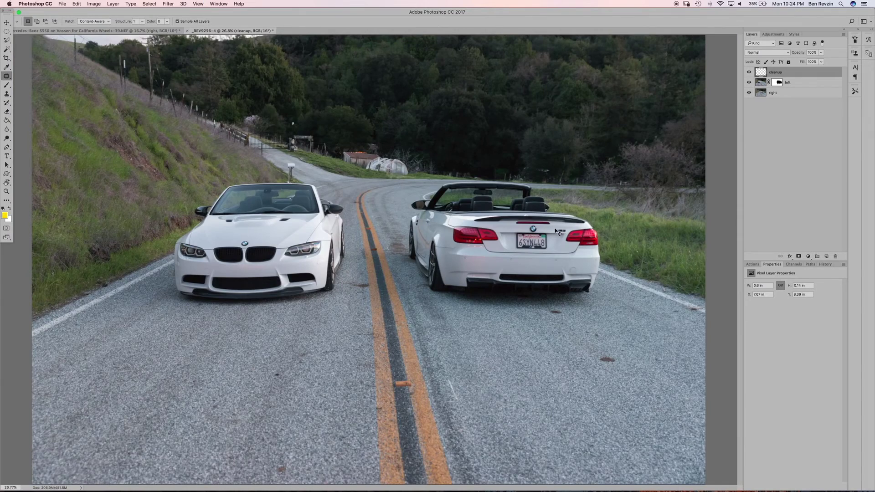
key("super+minus")
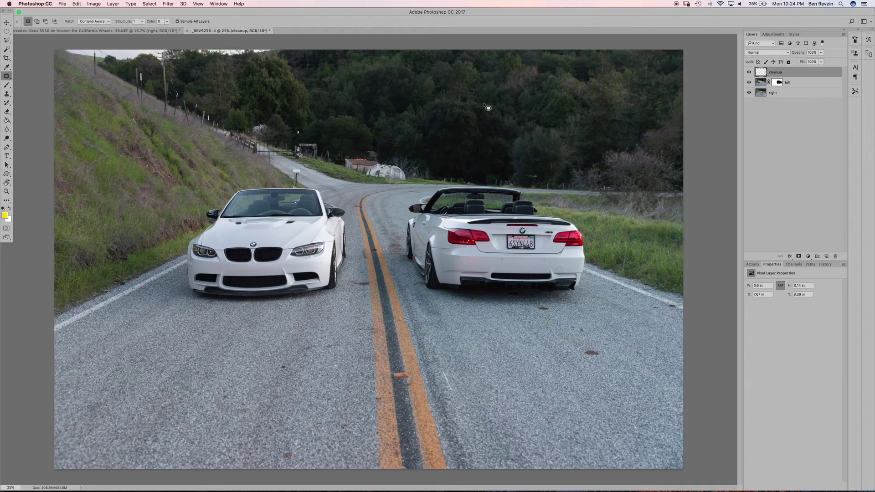
key("ctrl+Up")
In Lightroom, compare photo 10 (front view) and photo 12 (rear view) in Survey view
left_click(699, 346)
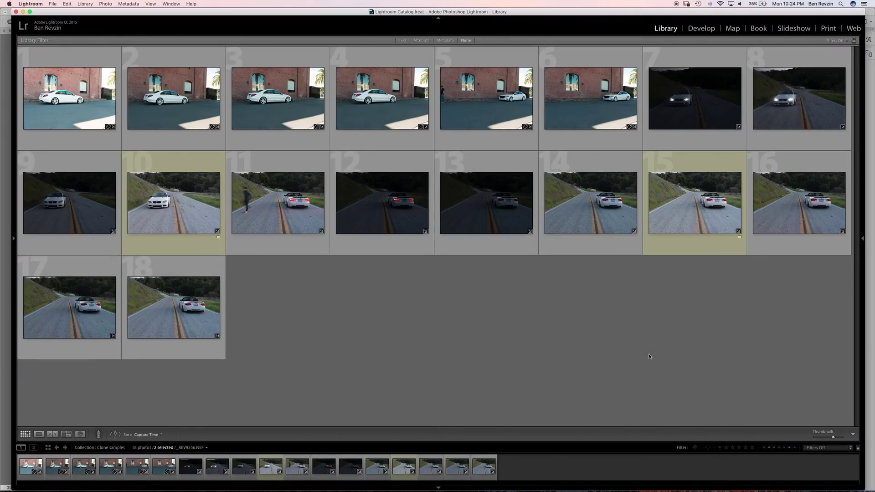
left_click(209, 232)
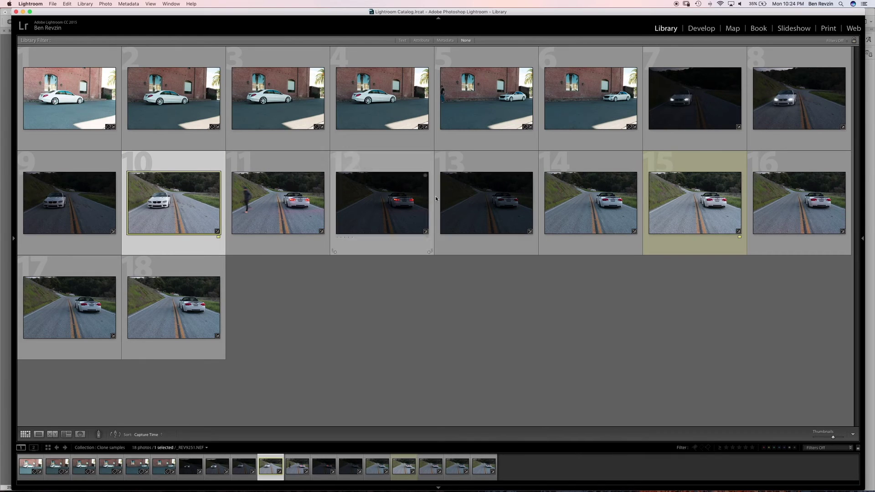
left_click(399, 210, "super")
key("n")
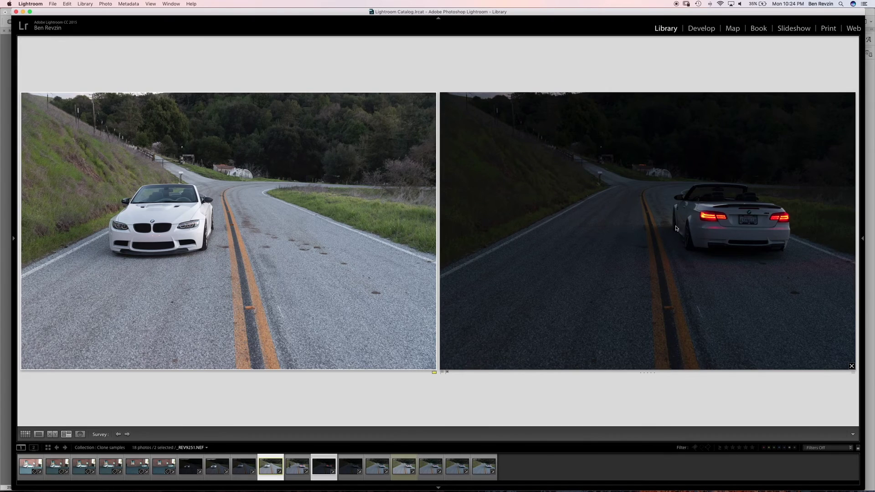
Return to the 18-photo Grid view and deselect photos 10 and 12
key("g")
left_click(563, 321)
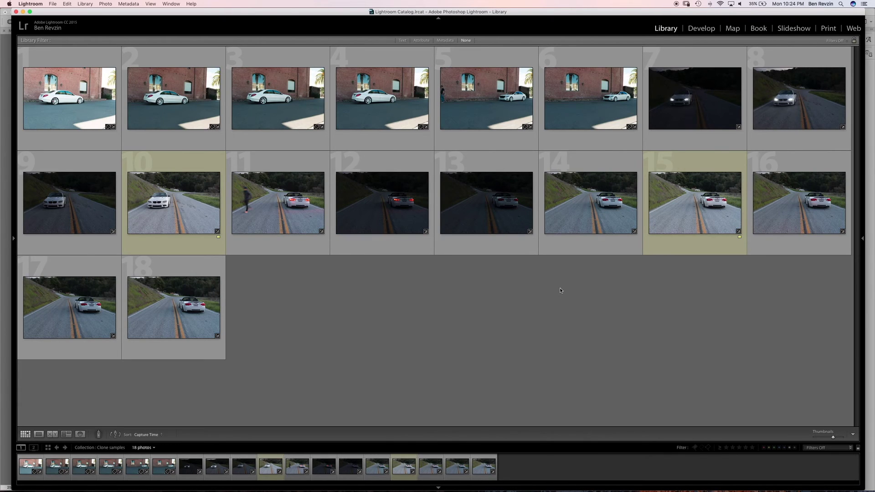